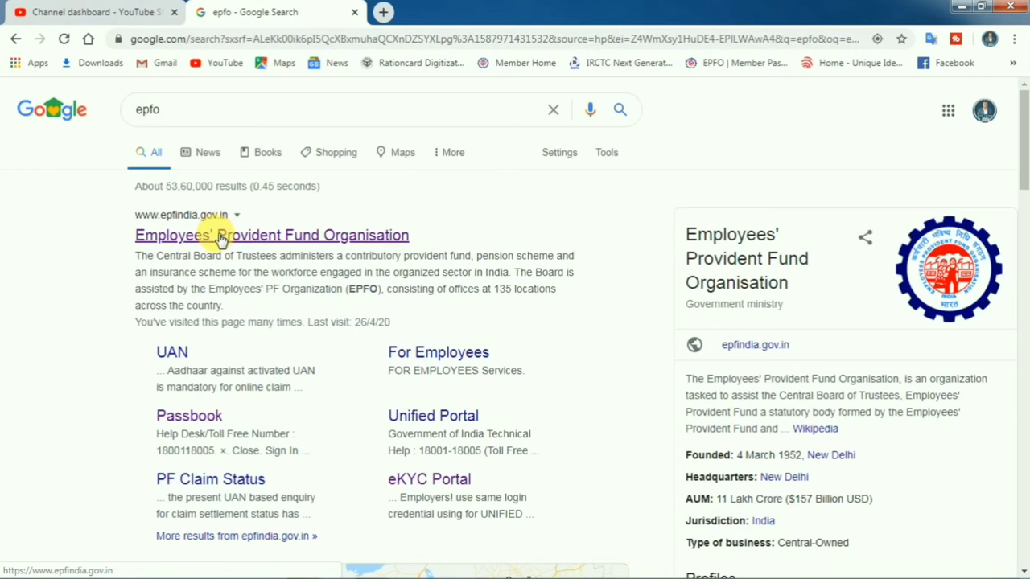
Open the Employees' Provident Fund Organisation website from the search results, dismiss its notice and go to the For Employees services page
{"action": "left_click", "coordinate": [222, 236]}
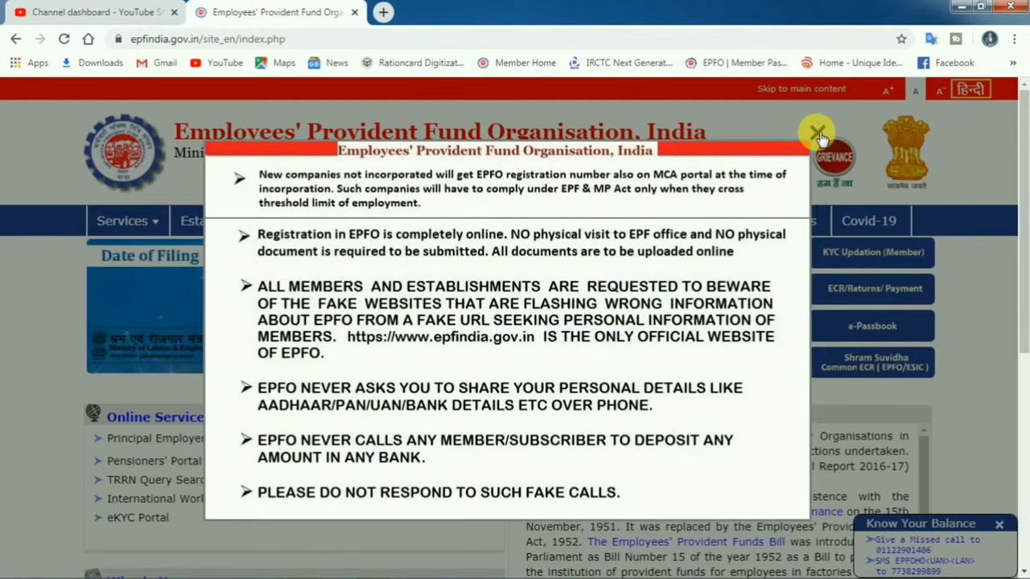
{"action": "left_click", "coordinate": [817, 134]}
{"action": "scroll", "coordinate": [1024, 190], "scroll_direction": "down", "scroll_amount": 1}
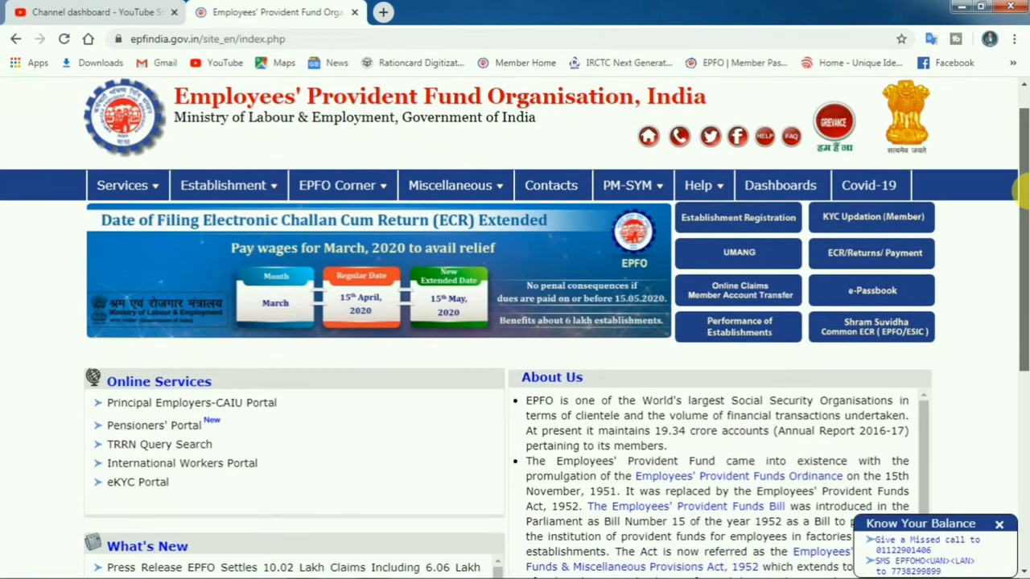
{"action": "mouse_move", "coordinate": [112, 185]}
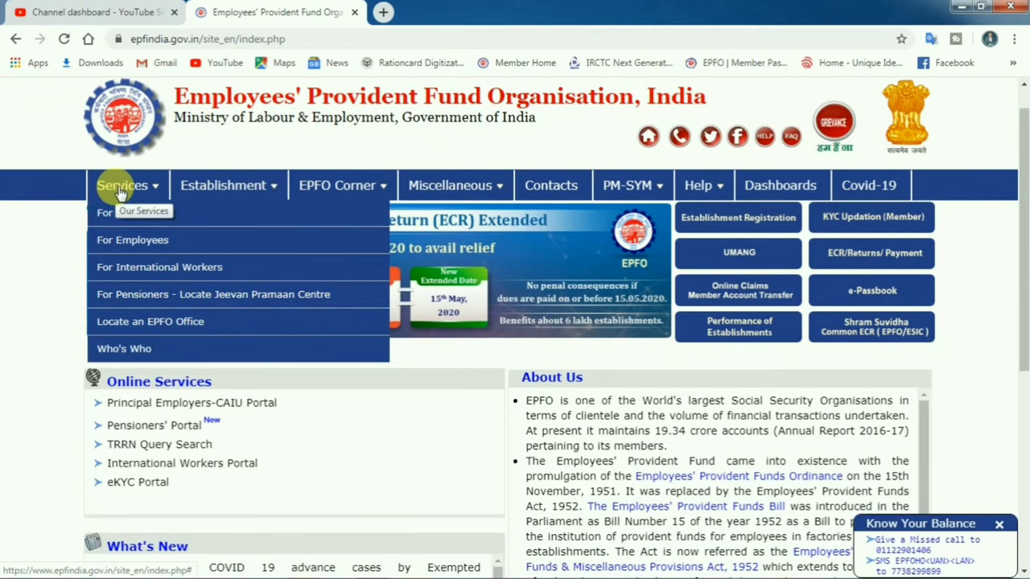
{"action": "left_click", "coordinate": [158, 248]}
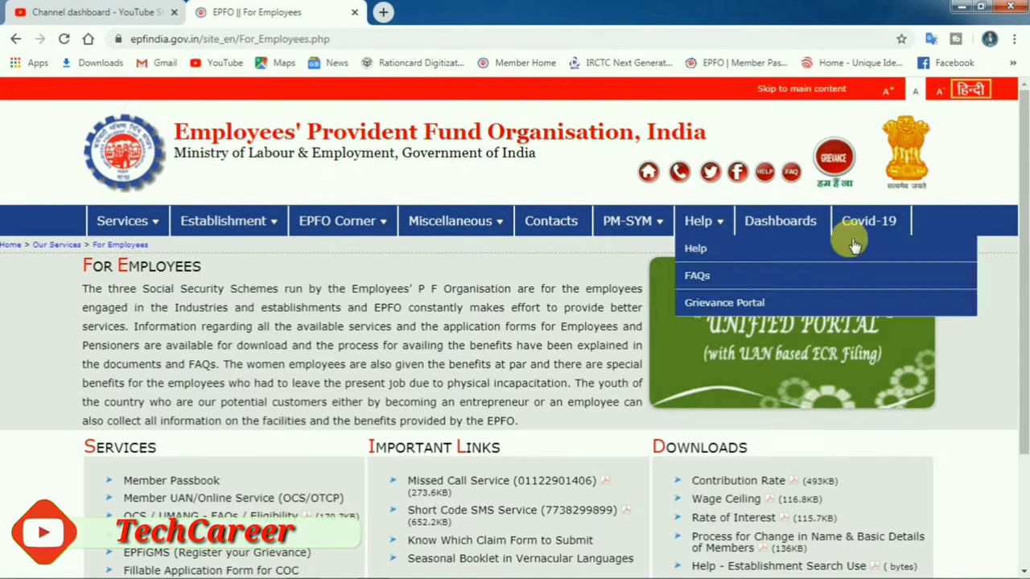
Open the Member UAN/Online Service (OCS/OTCP) portal and go to its Know your UAN page, dismissing the news notification
{"action": "left_click_drag", "start_coordinate": [1022, 183], "coordinate": [1024, 291]}
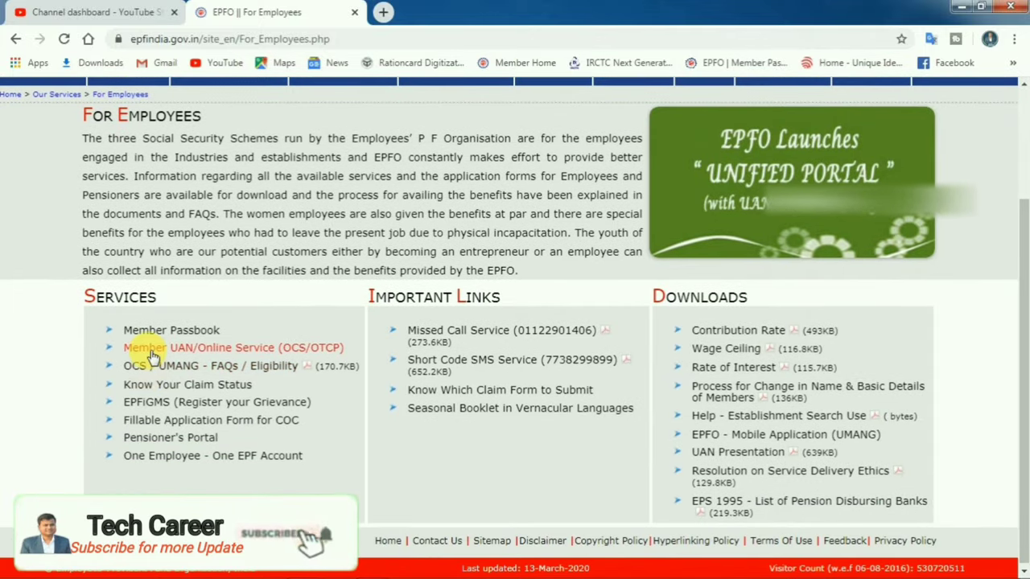
{"action": "left_click", "coordinate": [241, 352]}
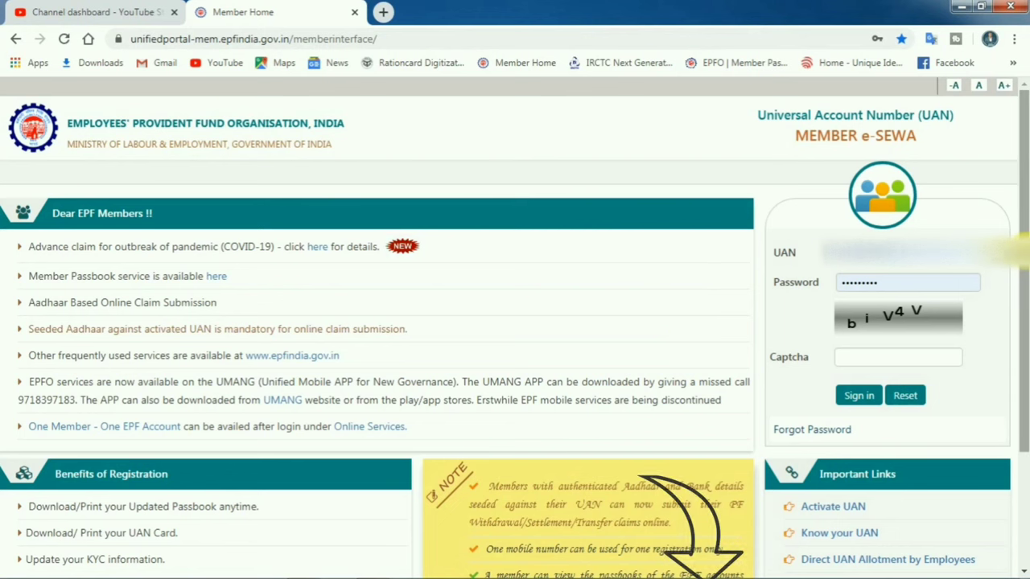
{"action": "left_click_drag", "start_coordinate": [1022, 250], "coordinate": [1024, 378]}
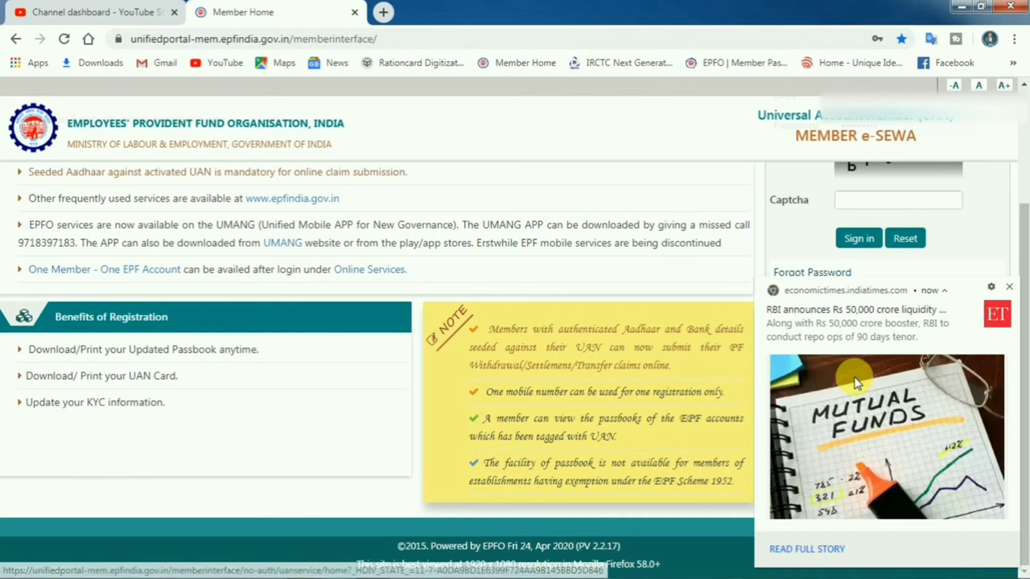
{"action": "left_click", "coordinate": [1009, 289]}
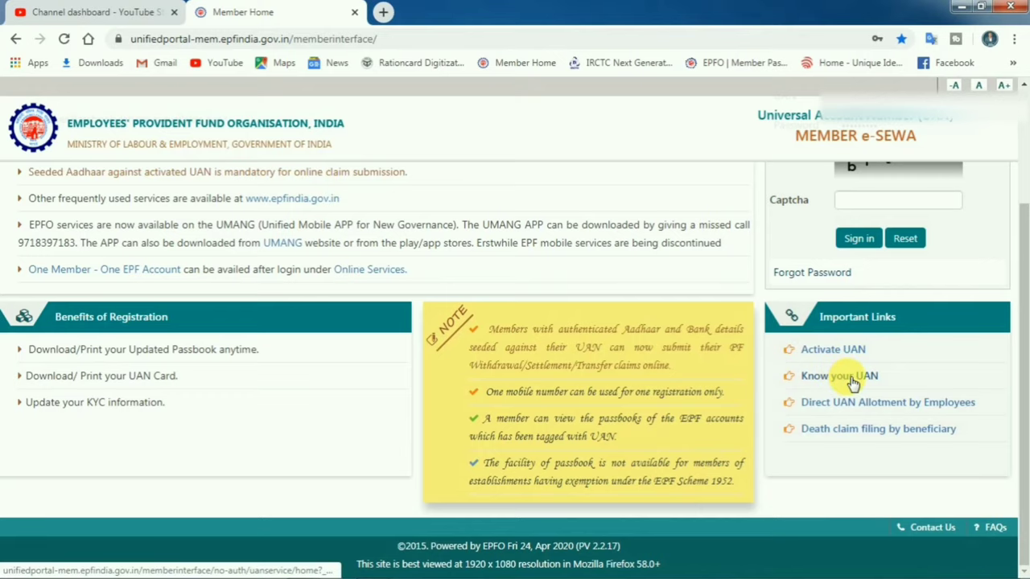
{"action": "left_click", "coordinate": [856, 380]}
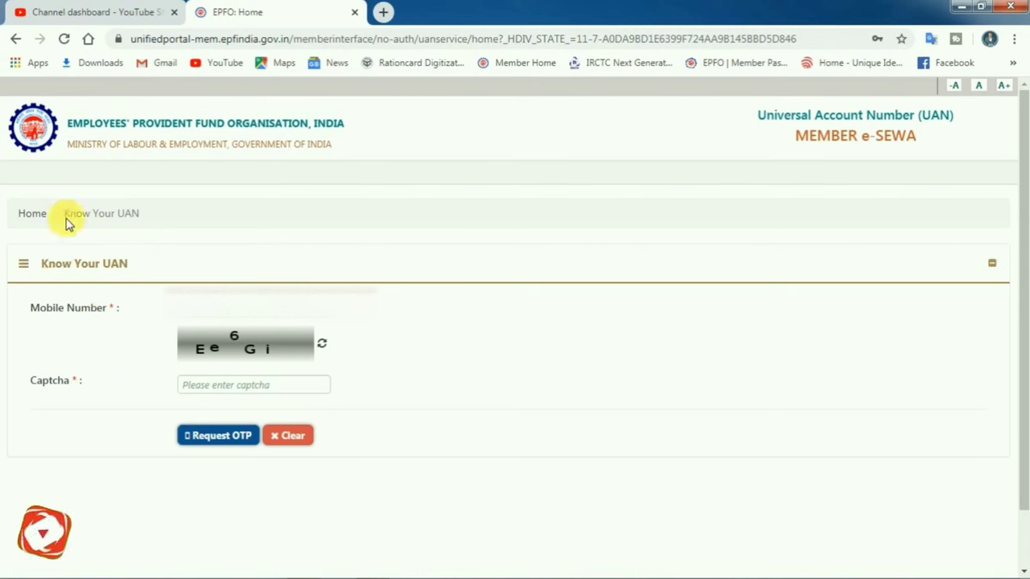
{"action": "double_click", "coordinate": [50, 265]}
{"action": "left_click_drag", "start_coordinate": [127, 270], "coordinate": [138, 264]}
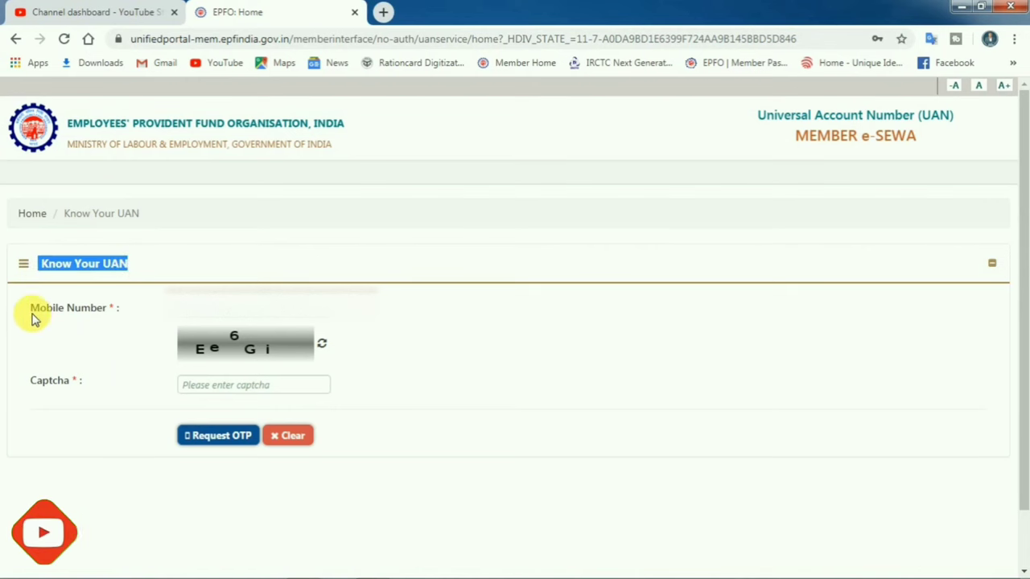
{"action": "left_click_drag", "start_coordinate": [29, 314], "coordinate": [127, 317]}
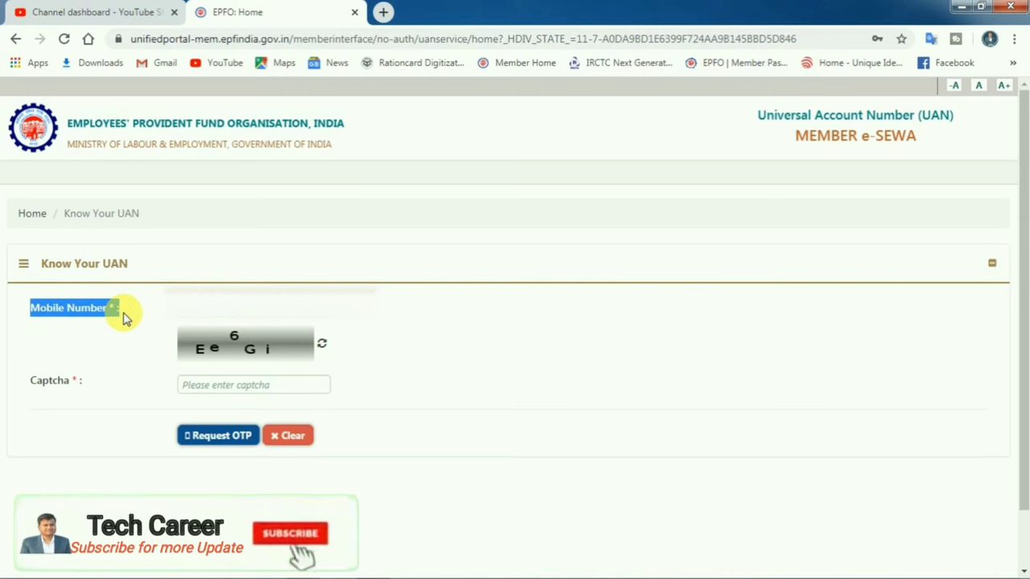
{"action": "left_click", "coordinate": [123, 317]}
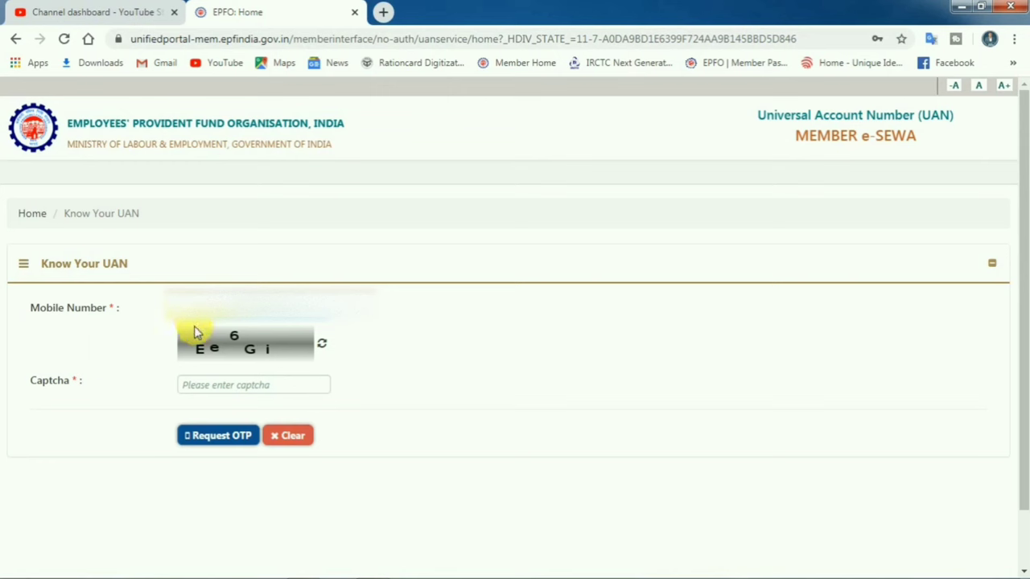
Fill in the displayed captcha, request an OTP for the mobile number and close the alert
{"action": "left_click", "coordinate": [256, 385]}
{"action": "type", "text": "Ee6Gi"}
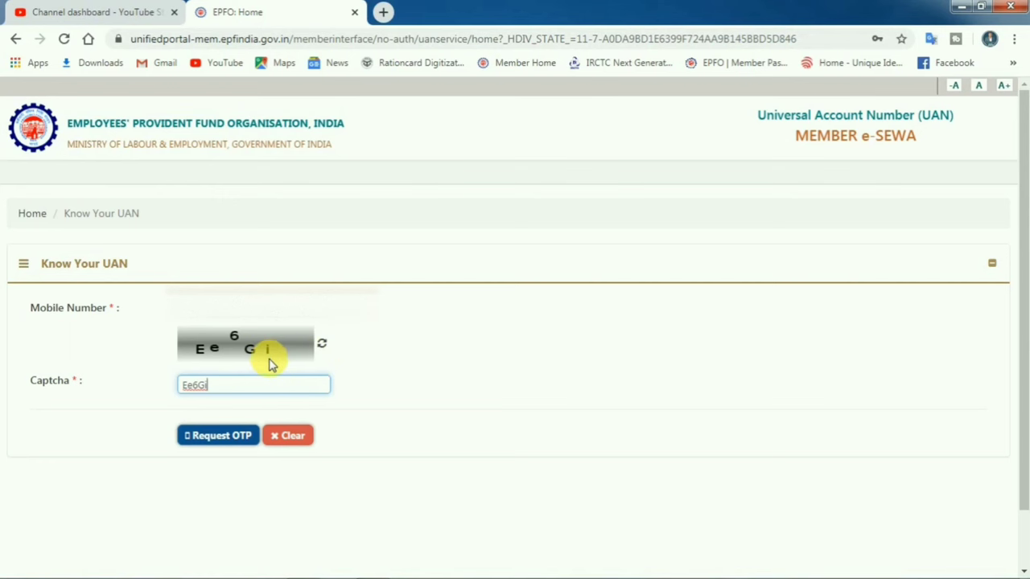
{"action": "left_click", "coordinate": [218, 437]}
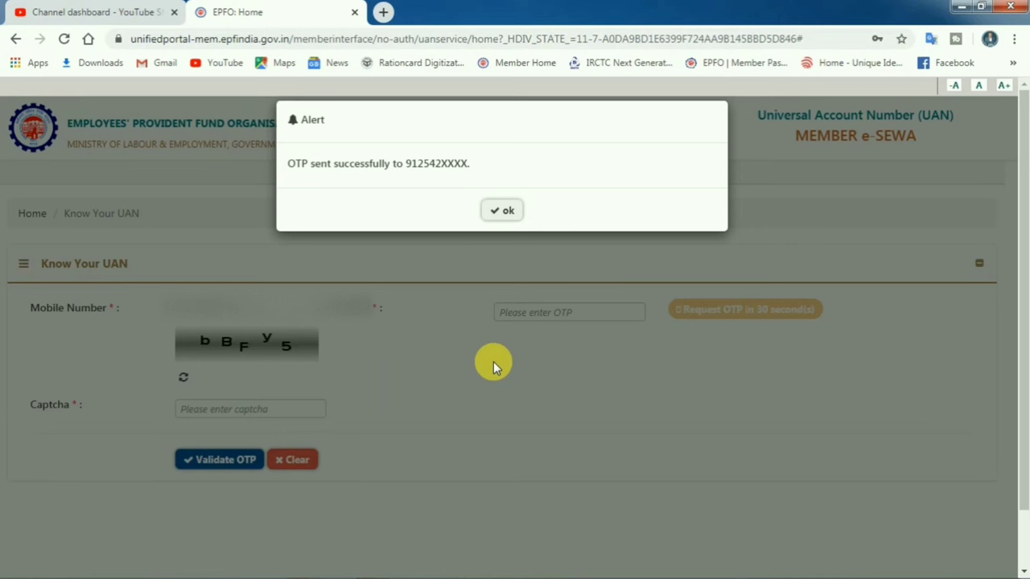
{"action": "left_click", "coordinate": [507, 212]}
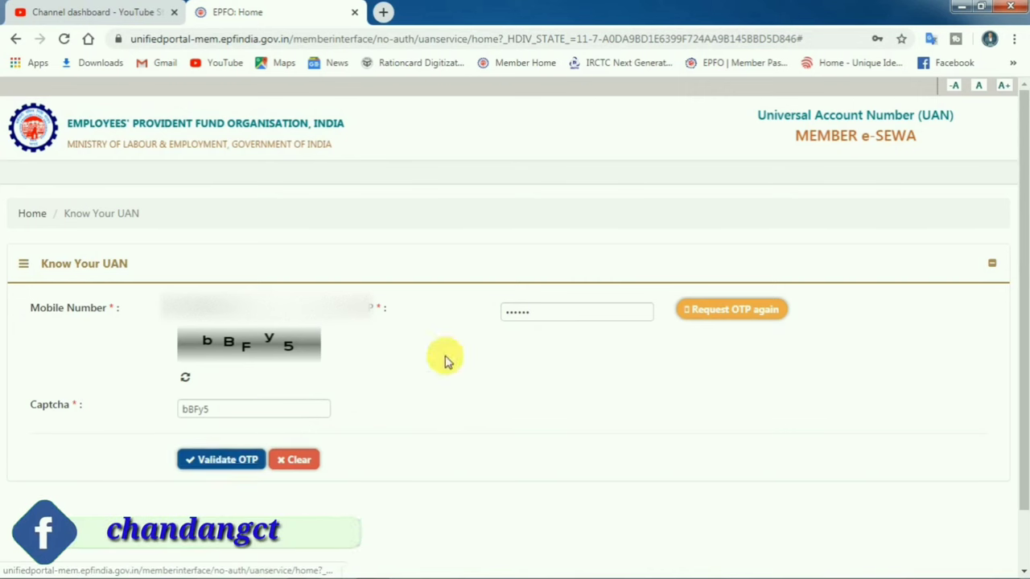
Enter the received OTP and the new captcha, validate the OTP and close the alert
{"action": "left_click", "coordinate": [214, 468]}
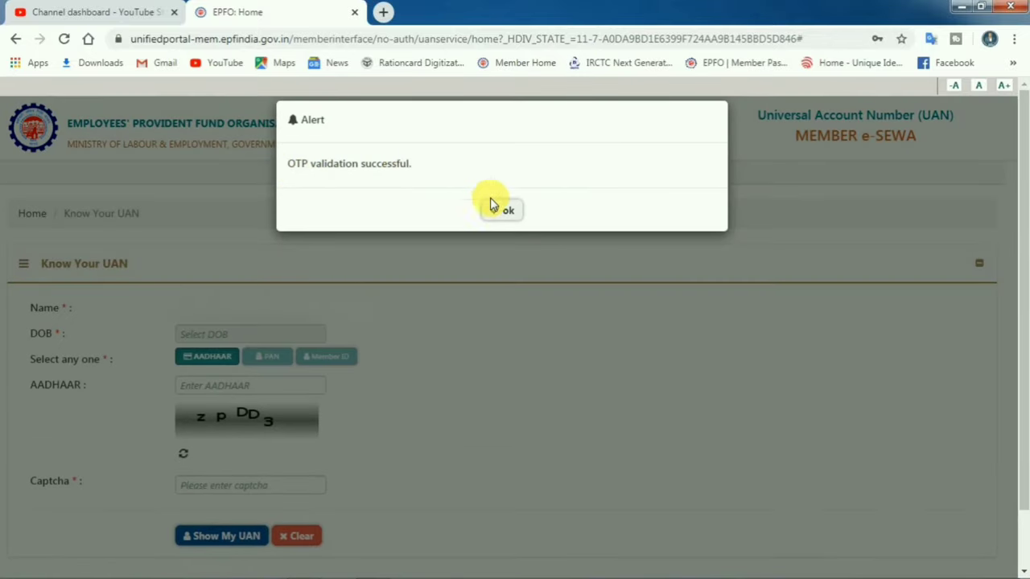
{"action": "left_click", "coordinate": [506, 209]}
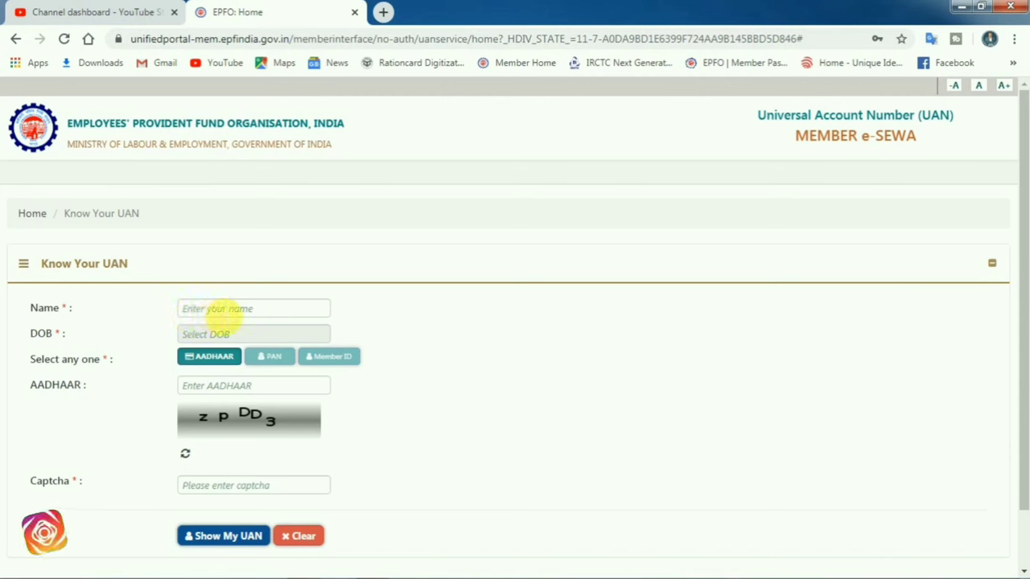
Examine the Name and DOB fields and the input fields offered by the AADHAAR, PAN and Member ID options
{"action": "left_click", "coordinate": [217, 313]}
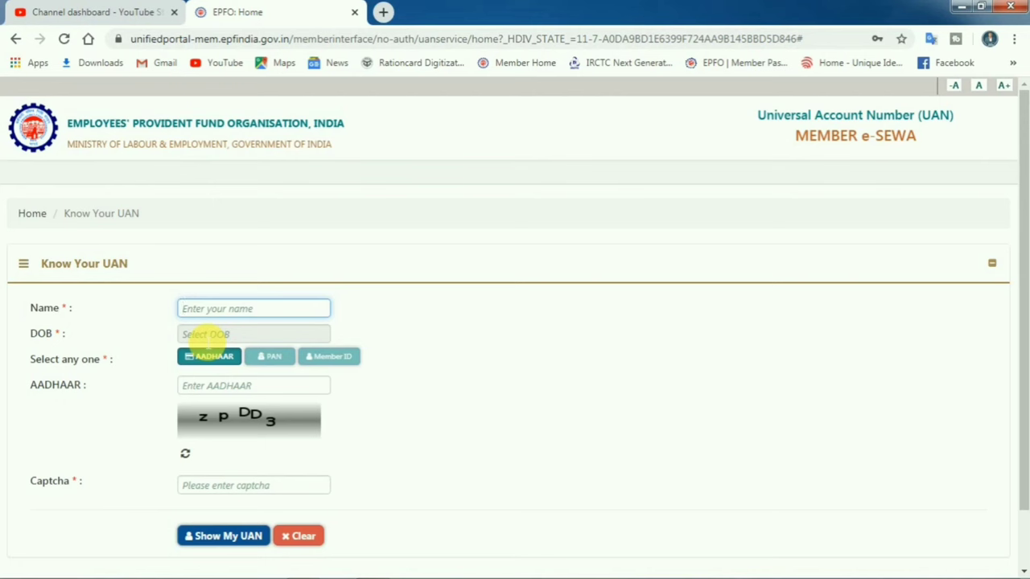
{"action": "left_click", "coordinate": [206, 334]}
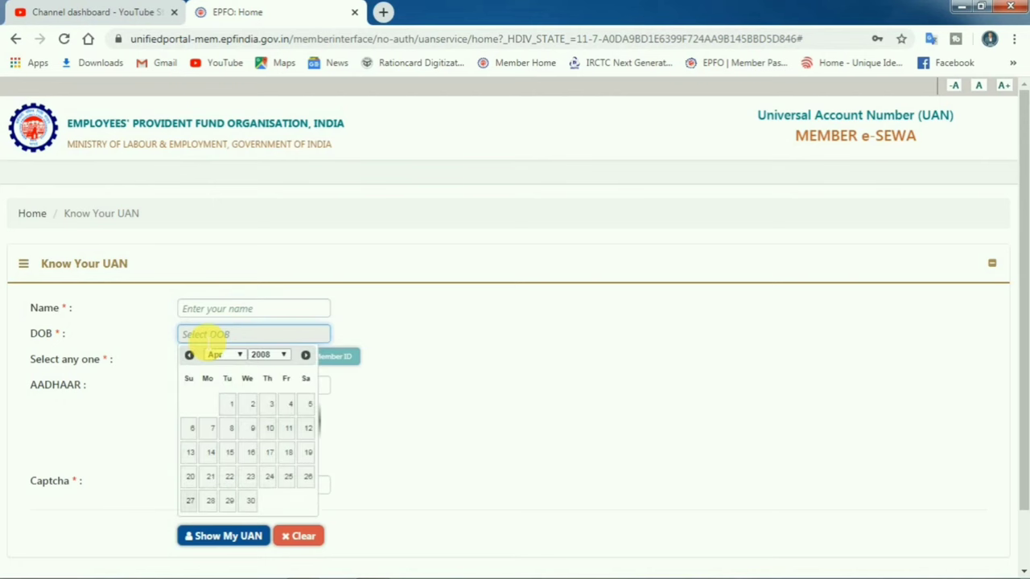
{"action": "left_click", "coordinate": [403, 369]}
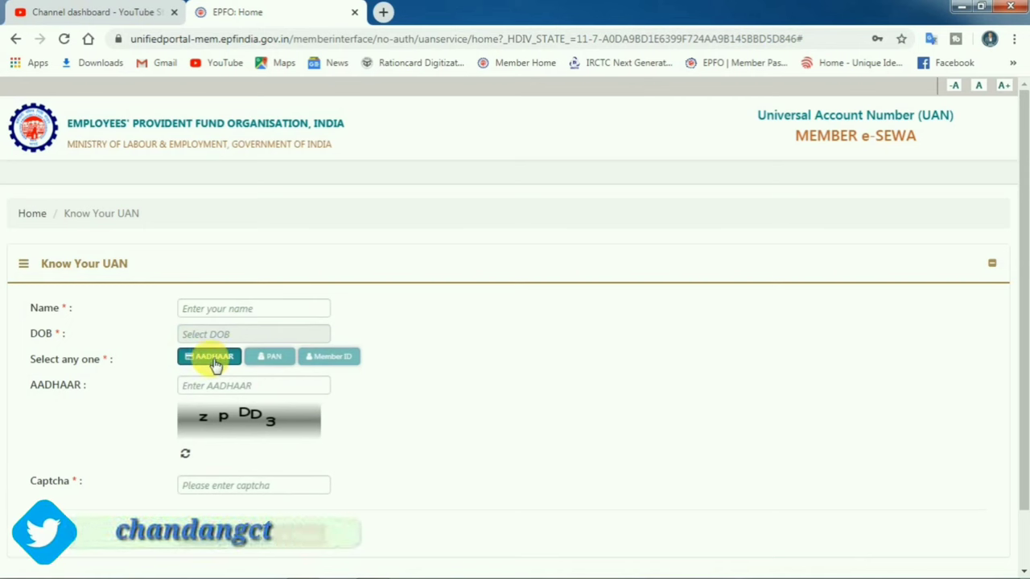
{"action": "left_click", "coordinate": [239, 387]}
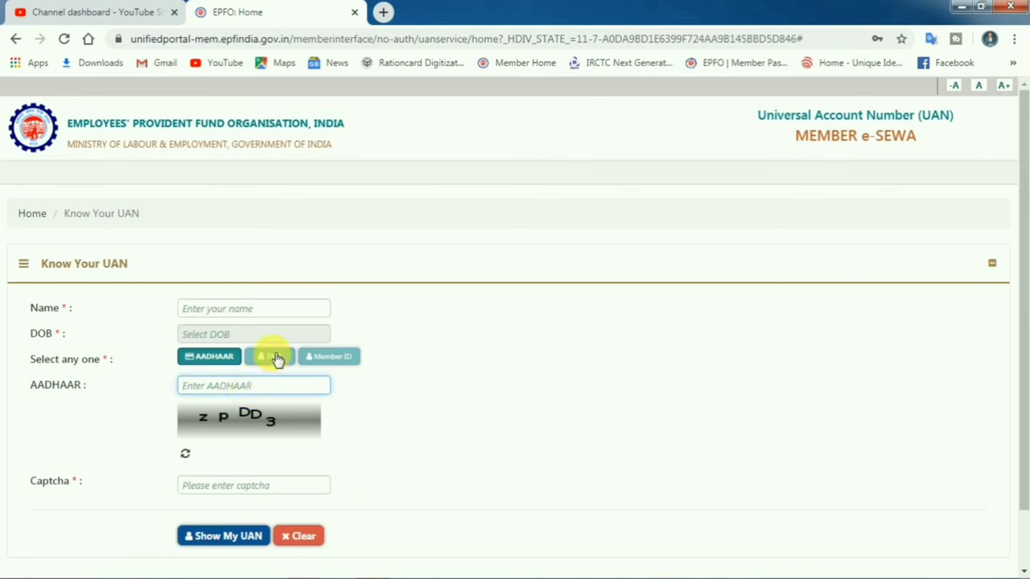
{"action": "left_click", "coordinate": [271, 357]}
{"action": "left_click", "coordinate": [274, 389]}
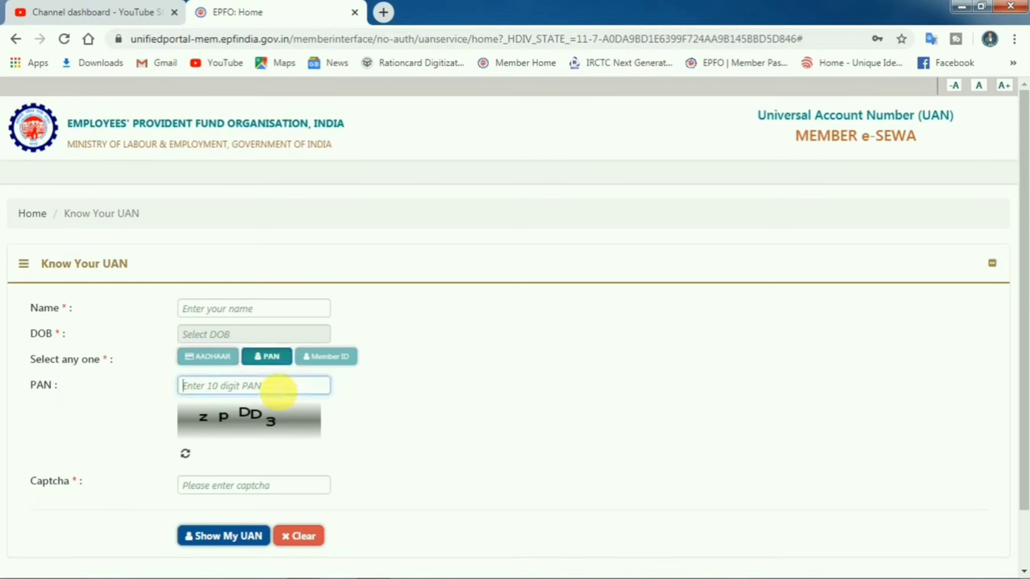
{"action": "left_click", "coordinate": [332, 359]}
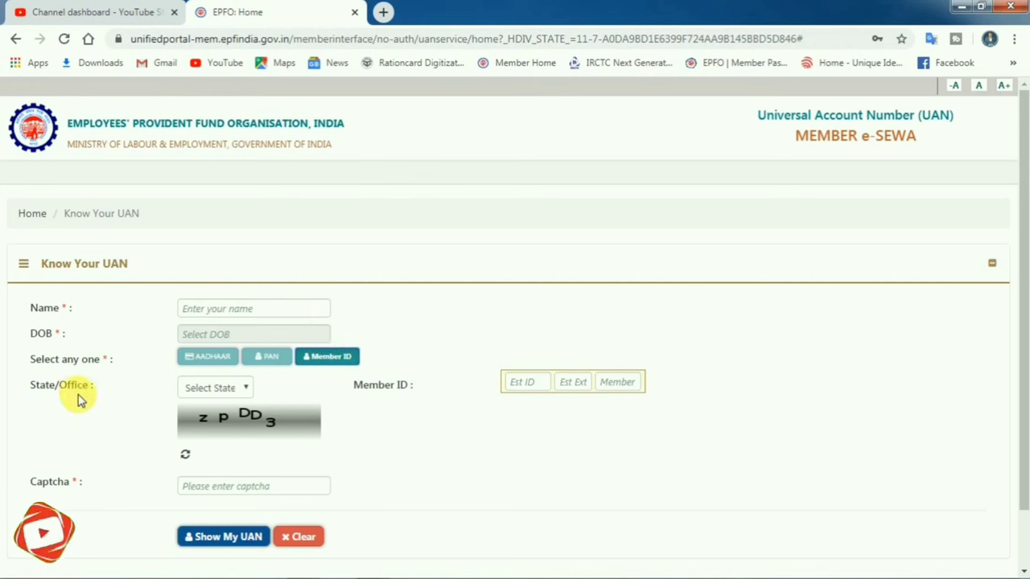
{"action": "left_click", "coordinate": [212, 390]}
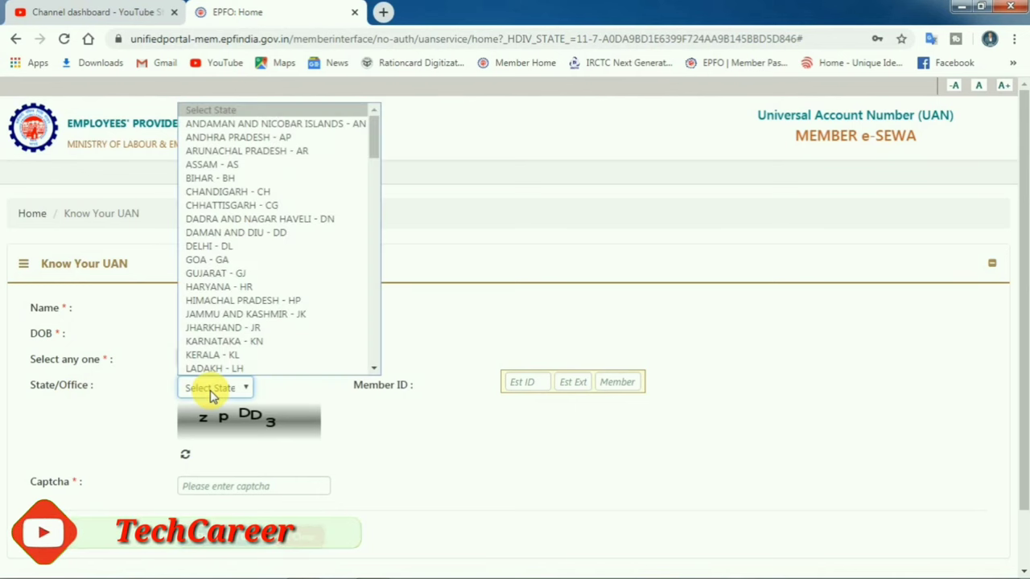
{"action": "left_click", "coordinate": [161, 376]}
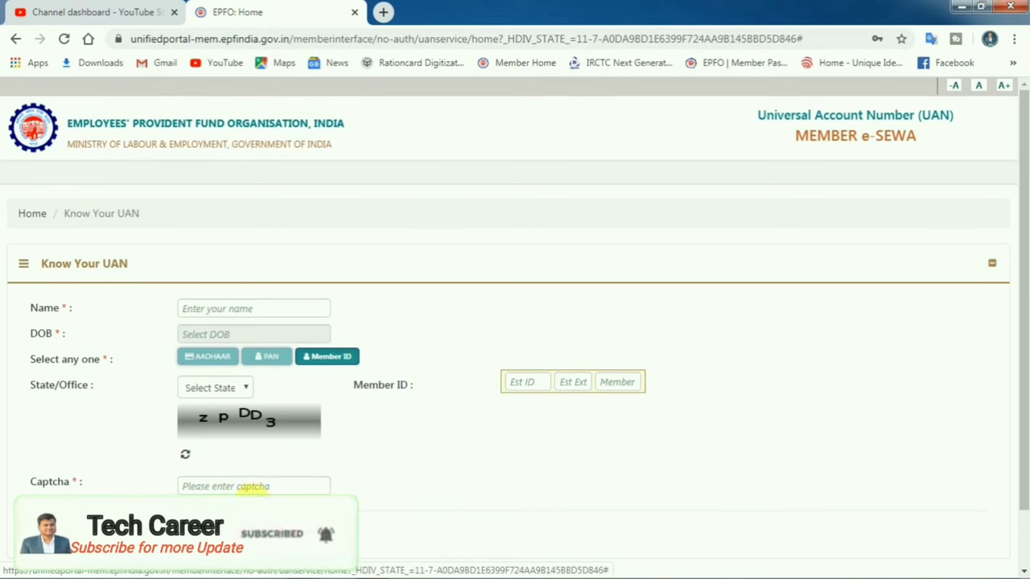
{"action": "left_click", "coordinate": [255, 367]}
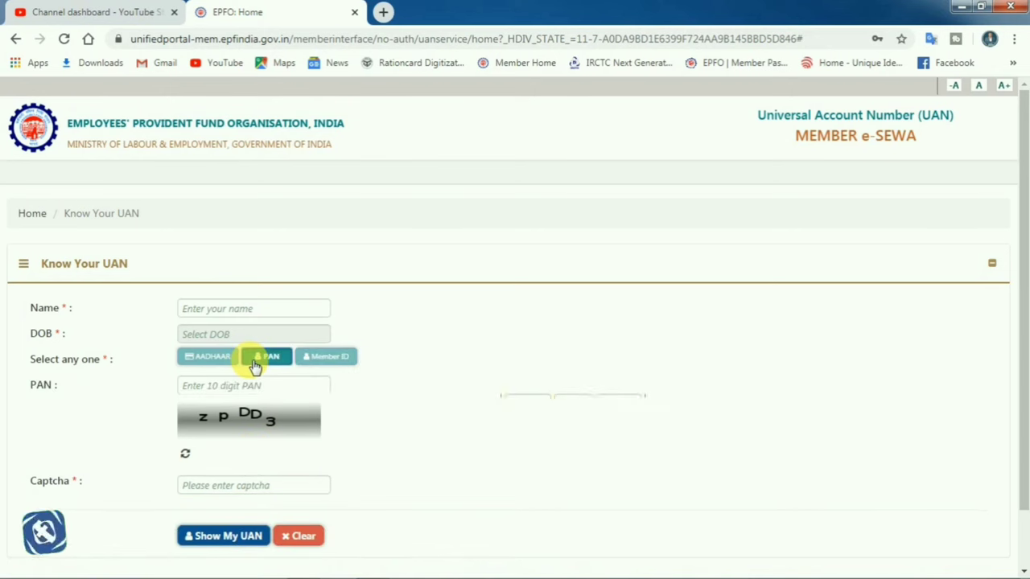
{"action": "left_click", "coordinate": [218, 360]}
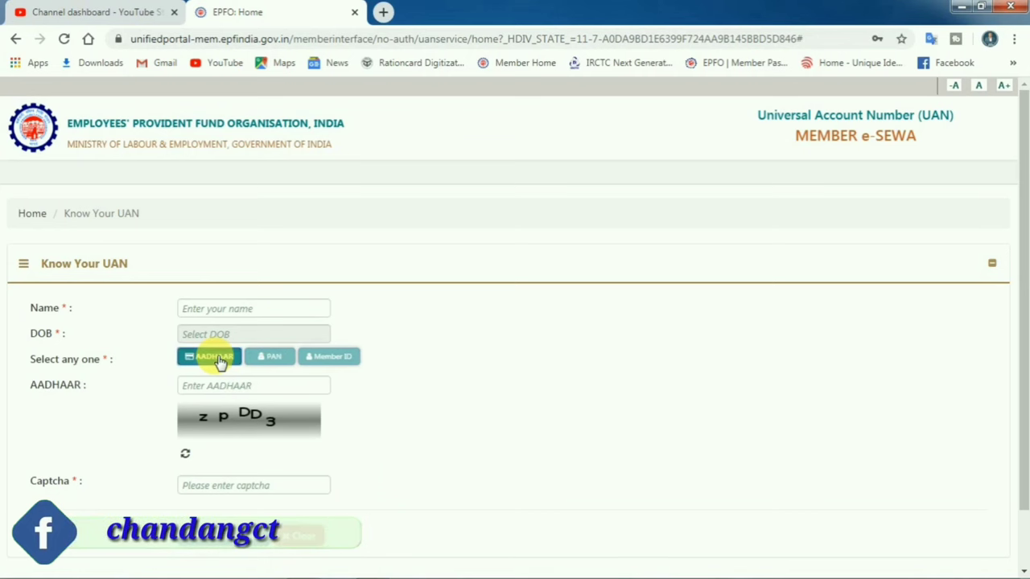
Fill in the member's name, date of birth, Aadhaar number and captcha, and submit the form to show the UAN
{"action": "left_click", "coordinate": [240, 310]}
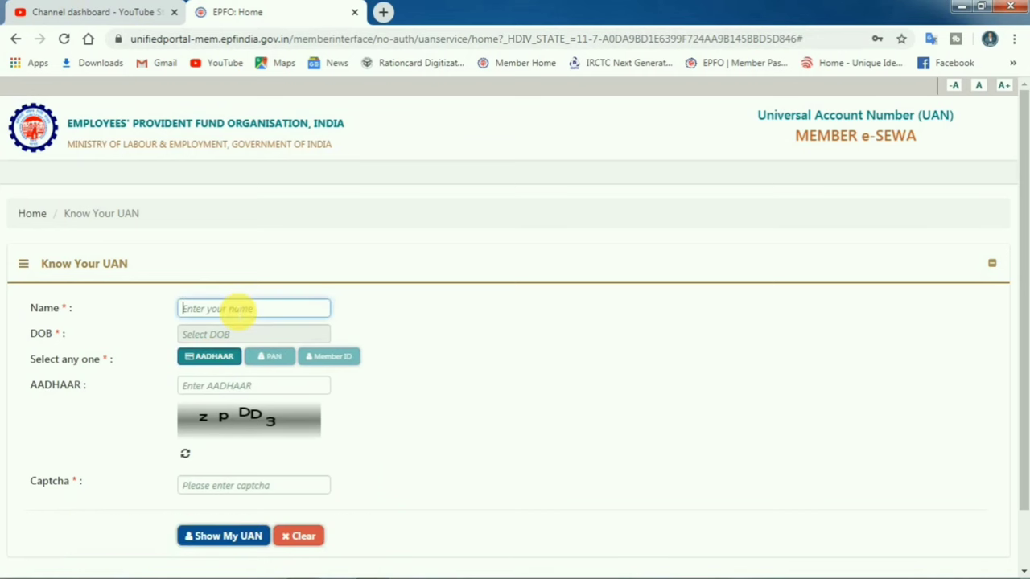
{"action": "left_click", "coordinate": [242, 334]}
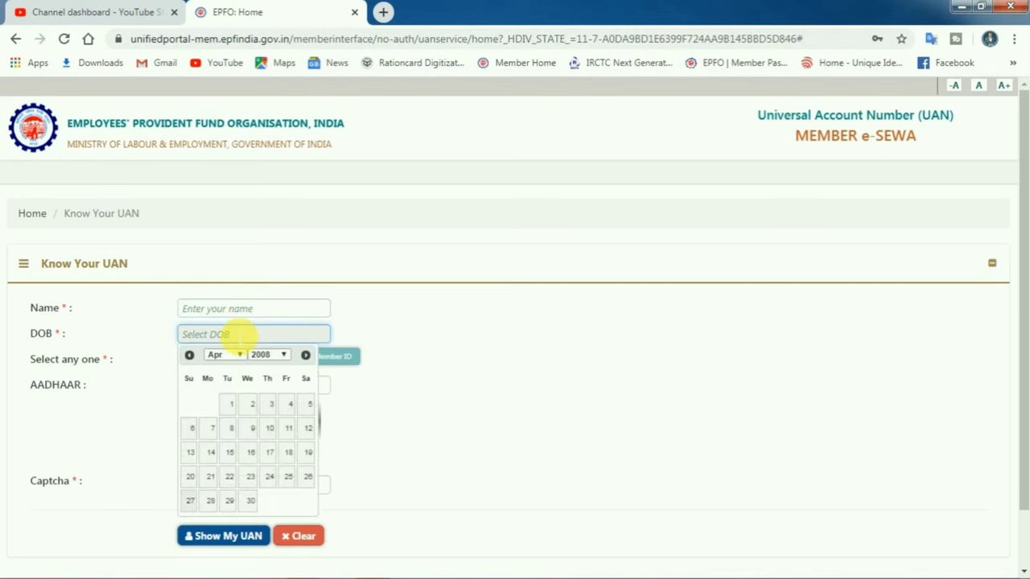
{"action": "left_click", "coordinate": [269, 356]}
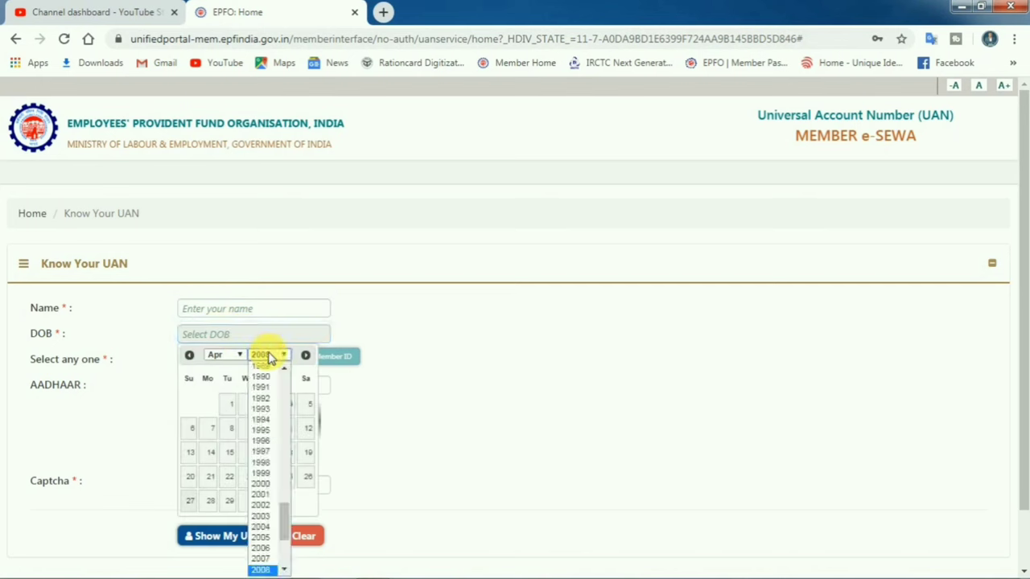
{"action": "left_click", "coordinate": [265, 420]}
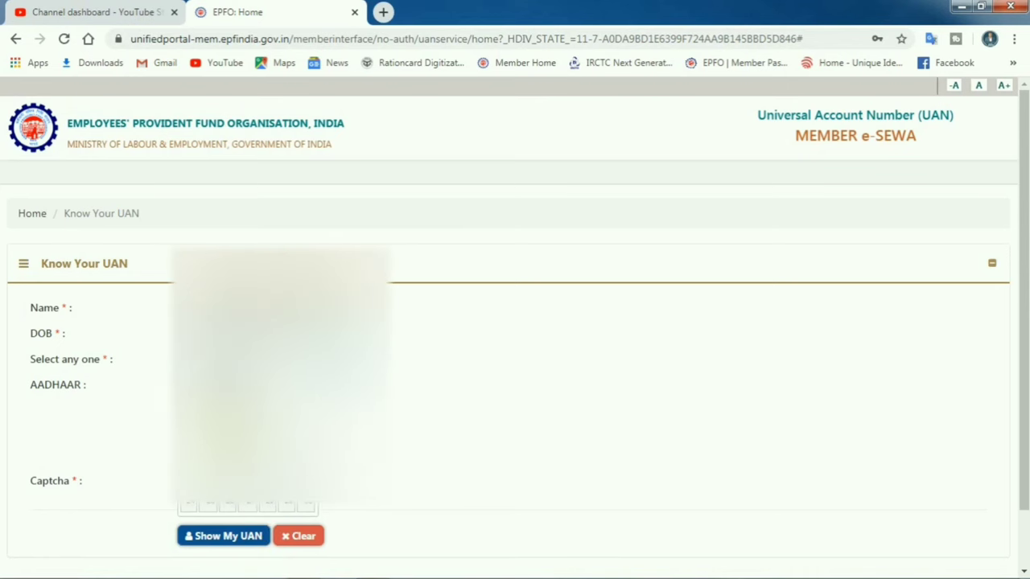
{"action": "scroll", "coordinate": [394, 318], "scroll_direction": "down", "scroll_amount": 1}
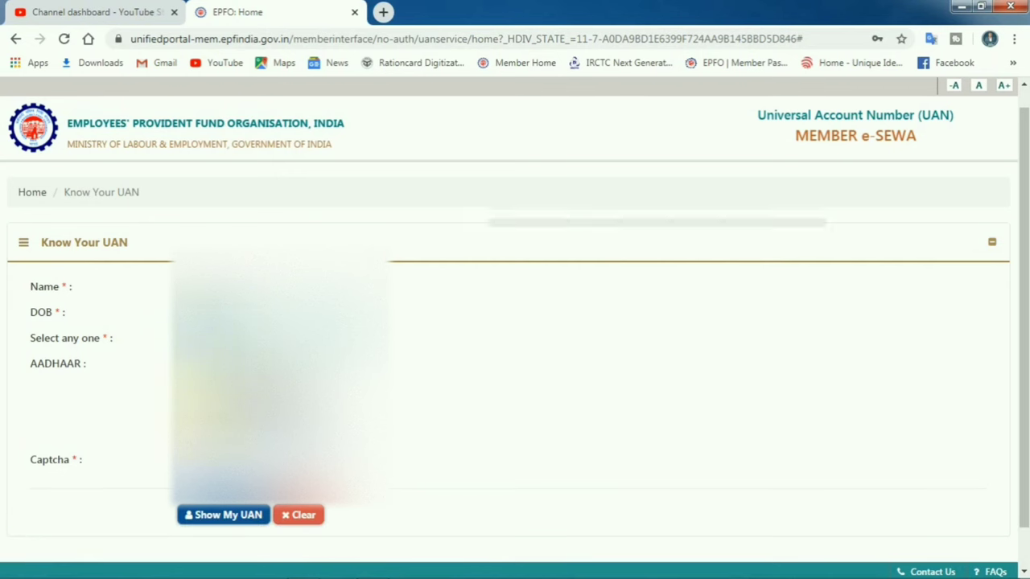
{"action": "left_click", "coordinate": [219, 517]}
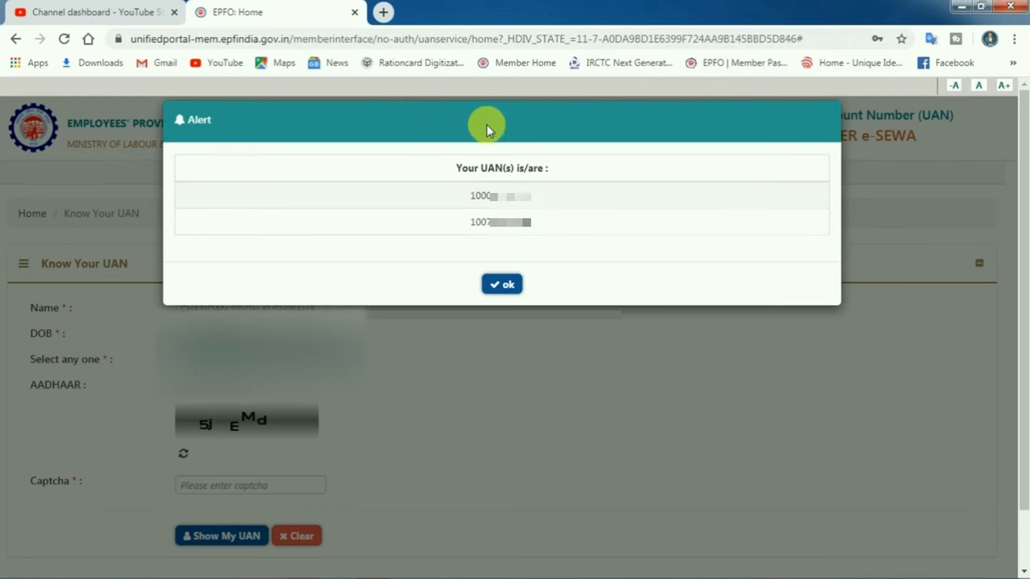
{"action": "left_click_drag", "start_coordinate": [487, 129], "coordinate": [552, 129]}
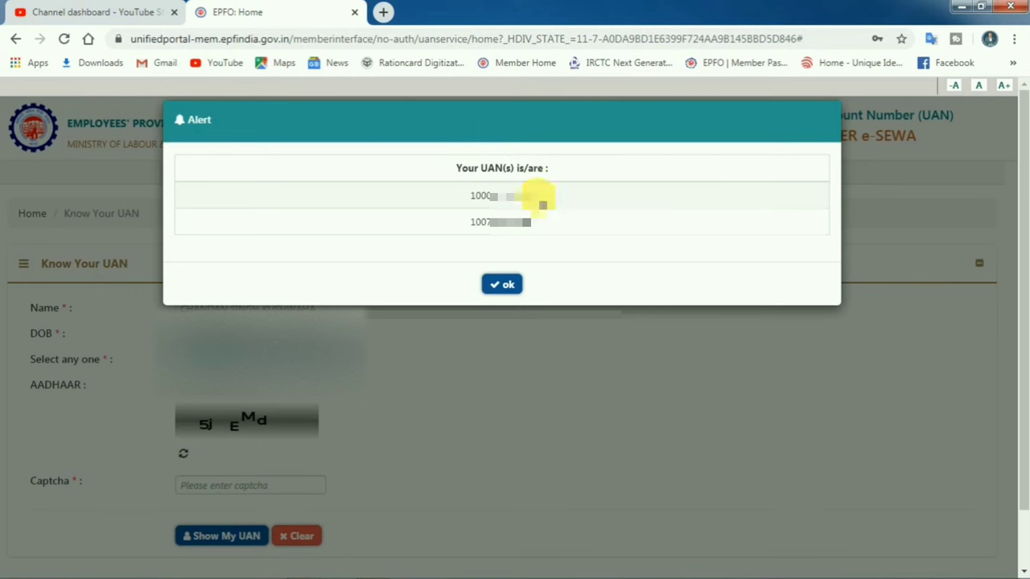